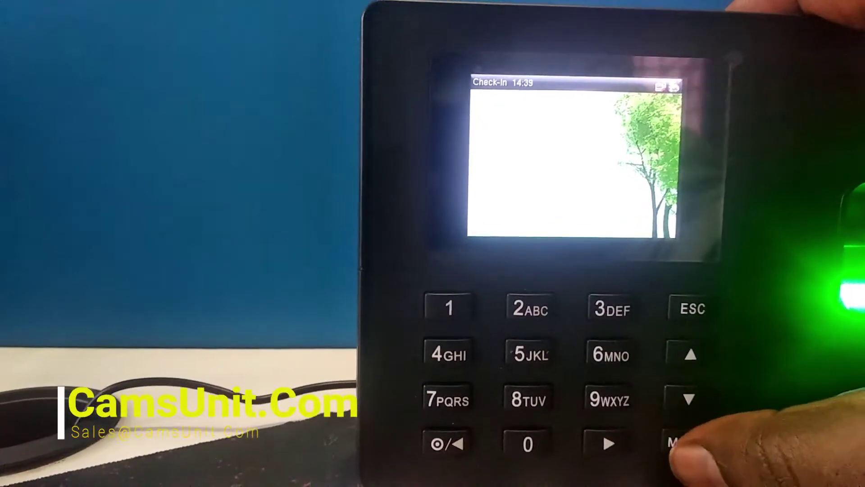
key(Return)
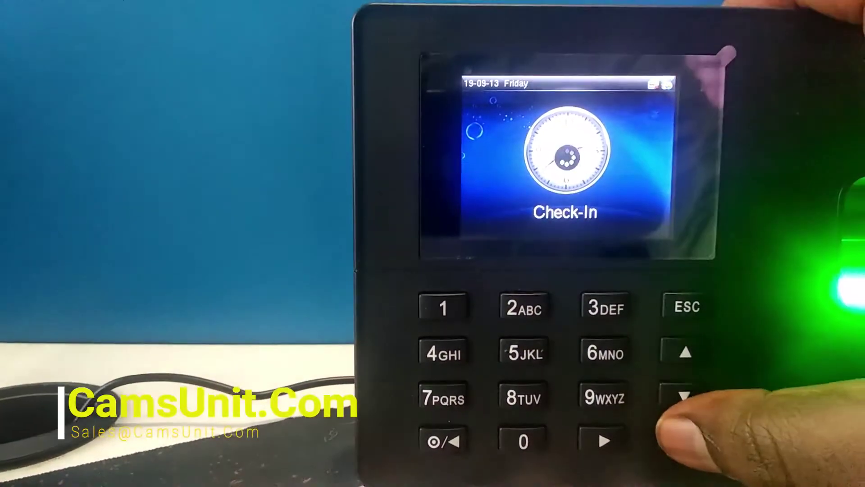
key(Return)
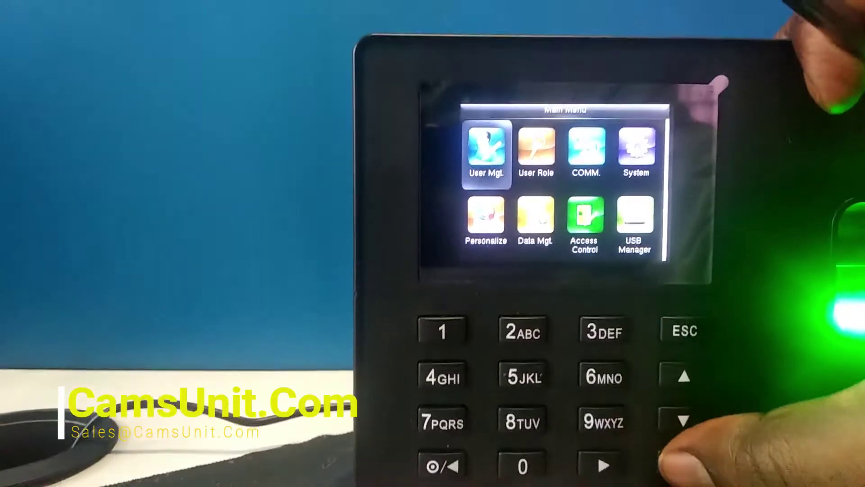
key(Return)
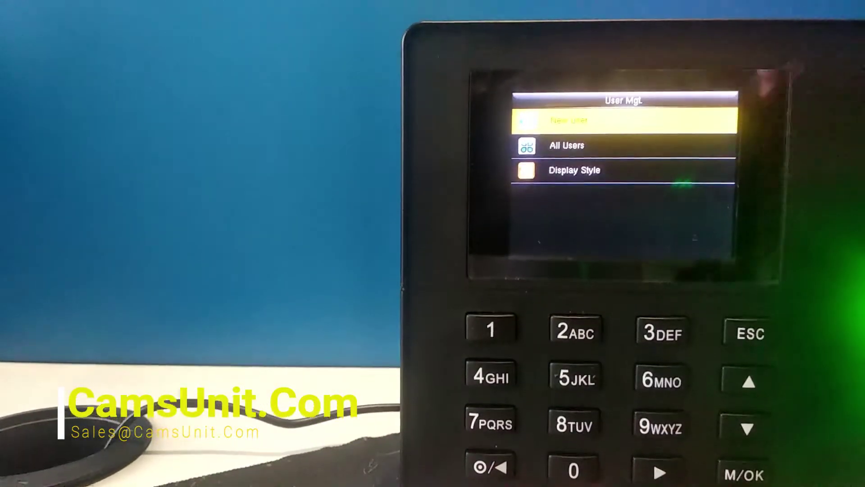
key(Return)
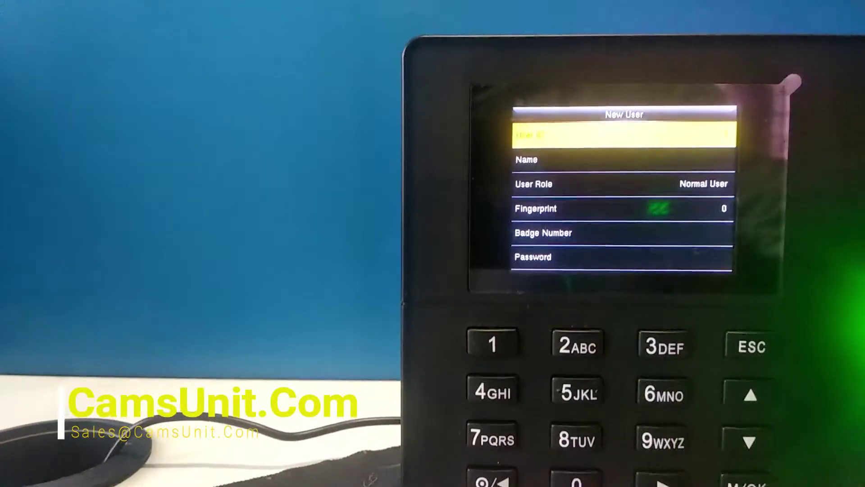